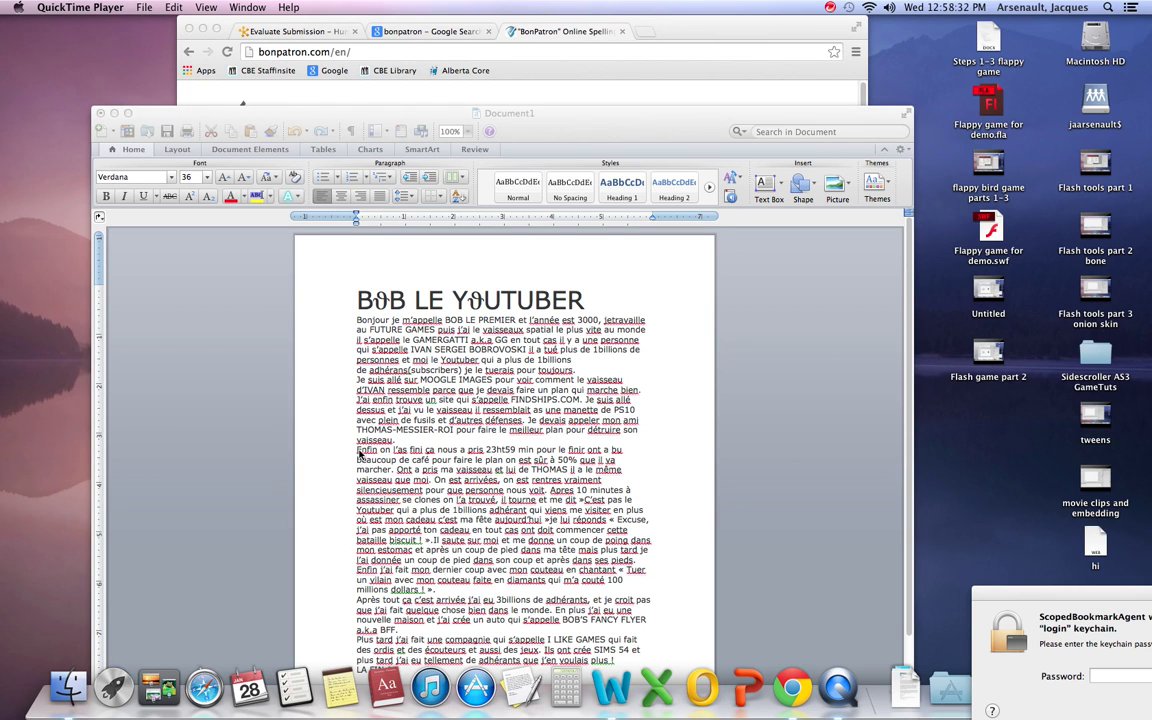
Select and copy the Word paragraph starting 'Enfin on l'as fini'
{"action": "left_click", "coordinate": [360, 453]}
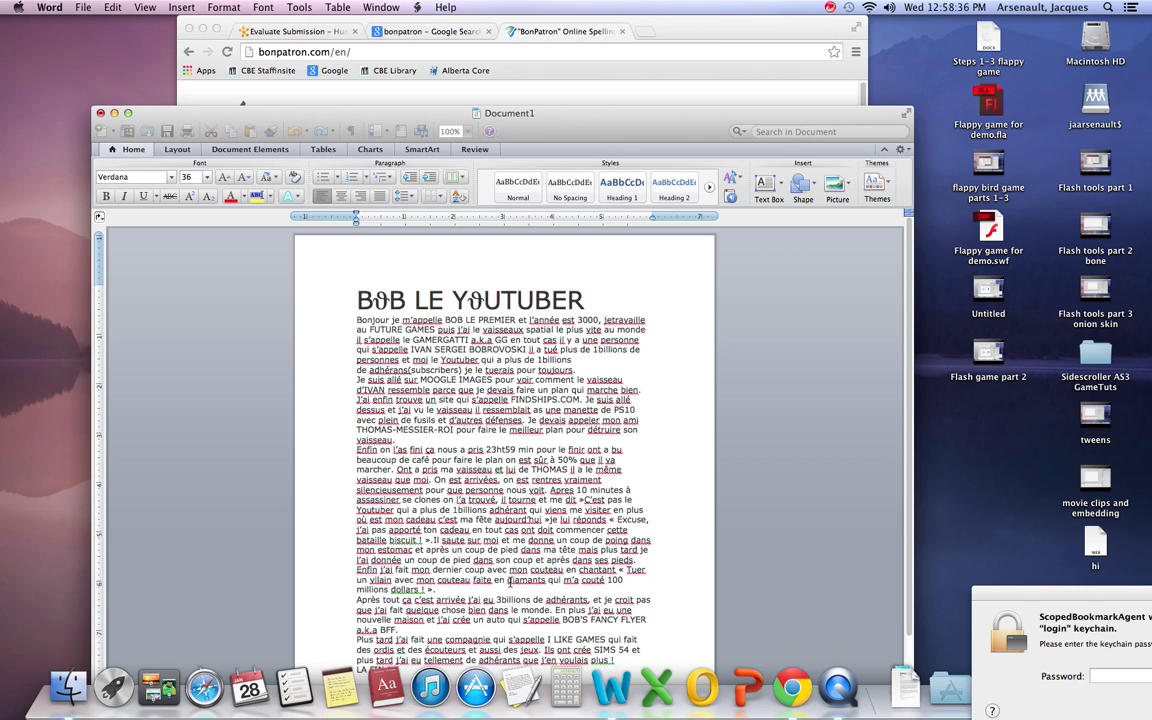
{"action": "left_click_drag", "start_coordinate": [386, 536], "coordinate": [292, 452]}
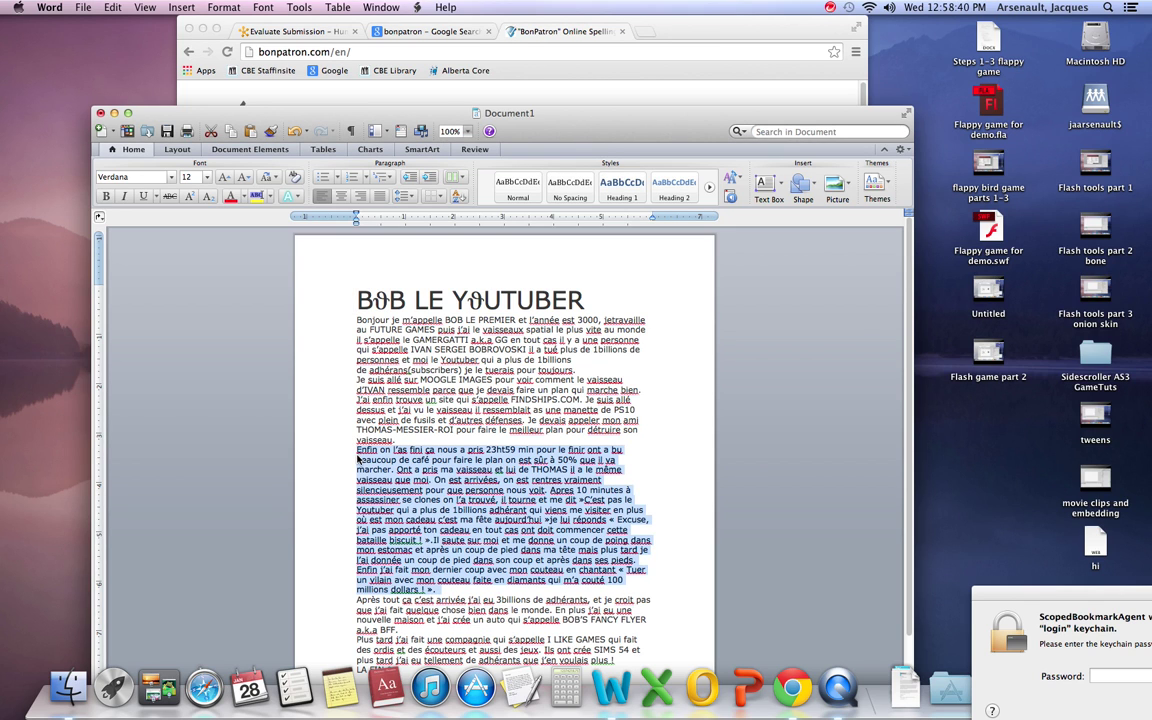
{"action": "key", "text": "super+c"}
Open the BonPatron checker from the first Google result for 'bonpatron'
{"action": "left_click", "coordinate": [403, 33]}
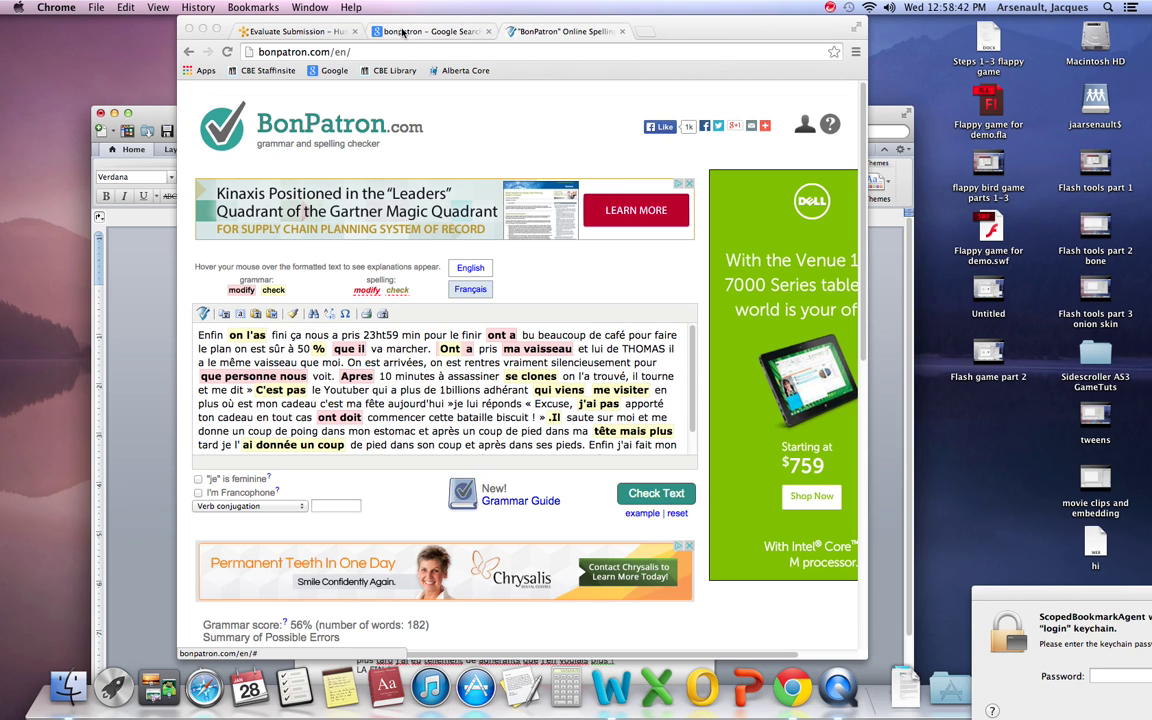
{"action": "left_click", "coordinate": [420, 32]}
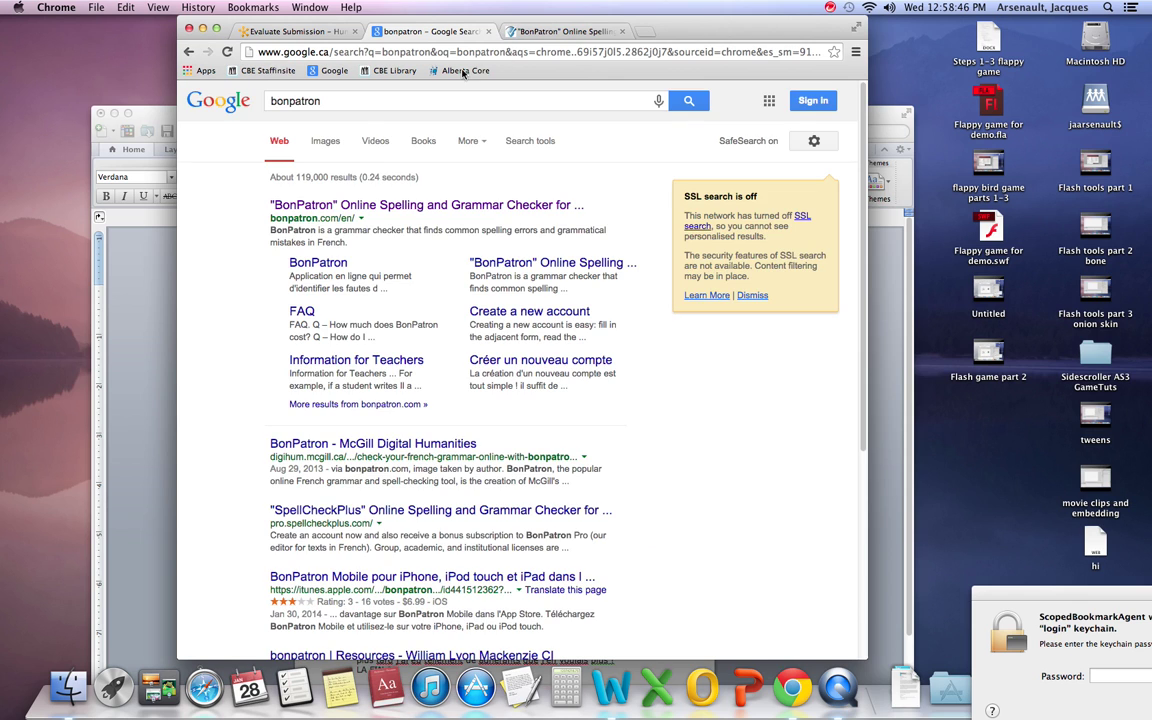
{"action": "left_click", "coordinate": [312, 104]}
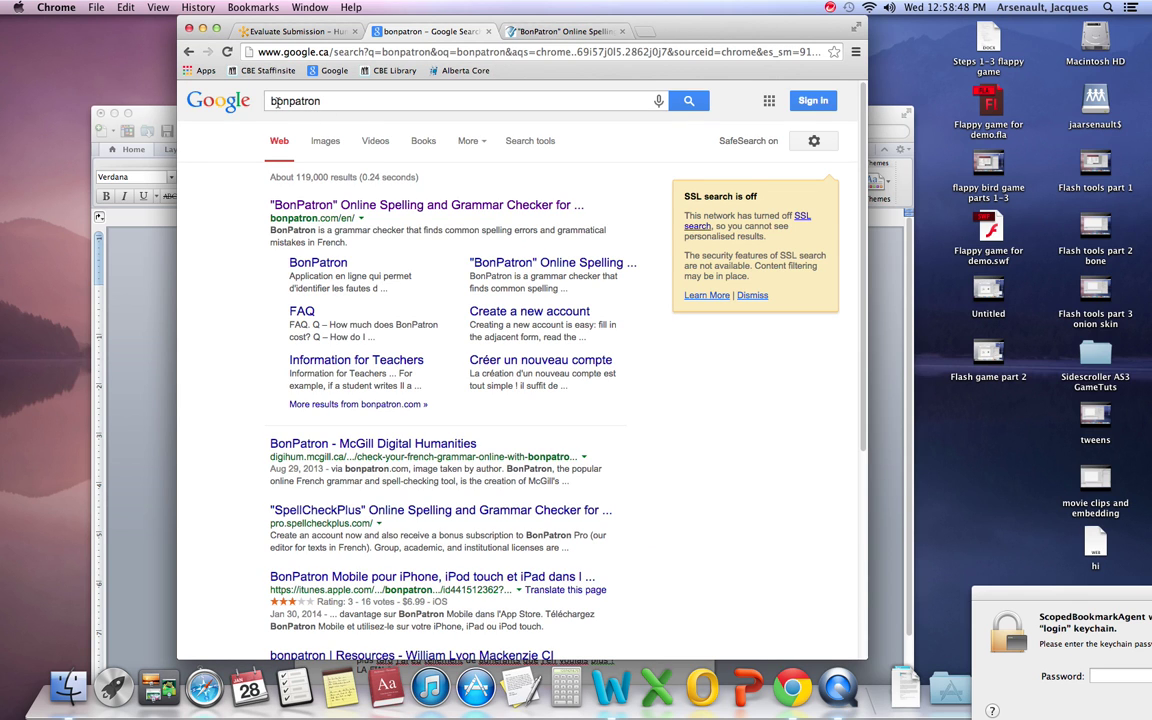
{"action": "left_click", "coordinate": [370, 206]}
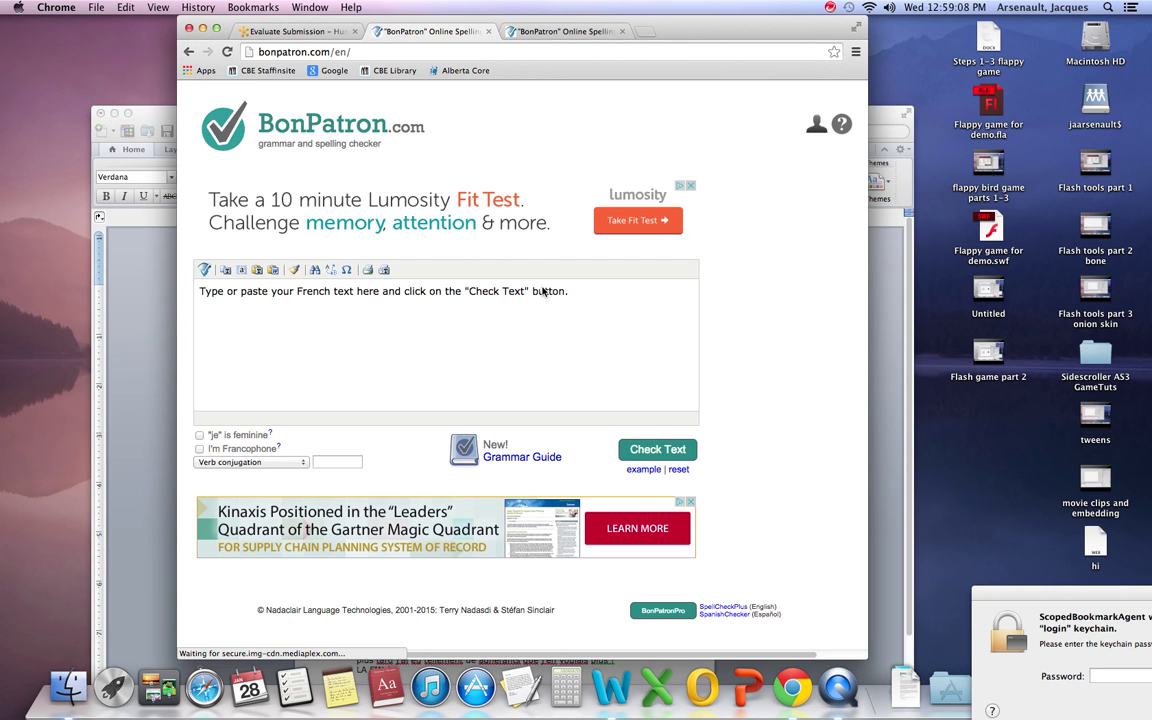
Clear BonPatron's placeholder text and paste in the copied French paragraph
{"action": "left_click", "coordinate": [315, 297]}
{"action": "left_click", "coordinate": [210, 298]}
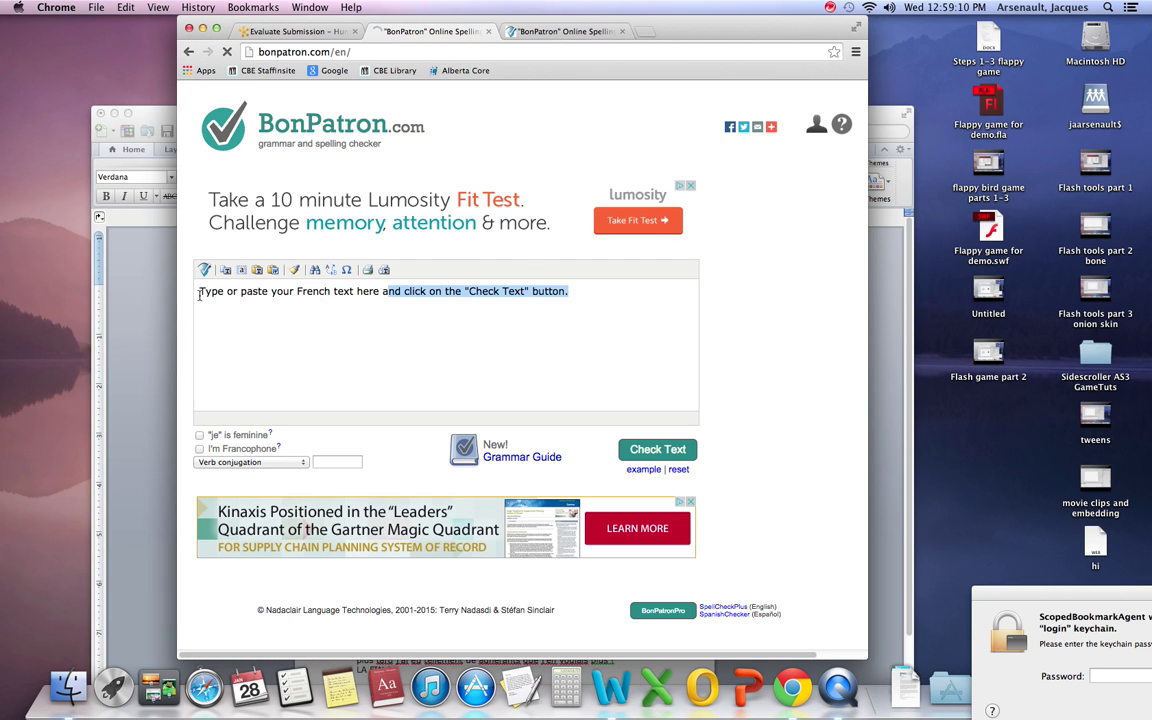
{"action": "key", "text": "BackSpace"}
{"action": "key", "text": "BackSpace"}
{"action": "key", "text": "BackSpace"}
{"action": "key", "text": "BackSpace"}
{"action": "key", "text": "BackSpace"}
{"action": "key", "text": "BackSpace"}
{"action": "key", "text": "BackSpace"}
{"action": "key", "text": "BackSpace"}
{"action": "key", "text": "BackSpace"}
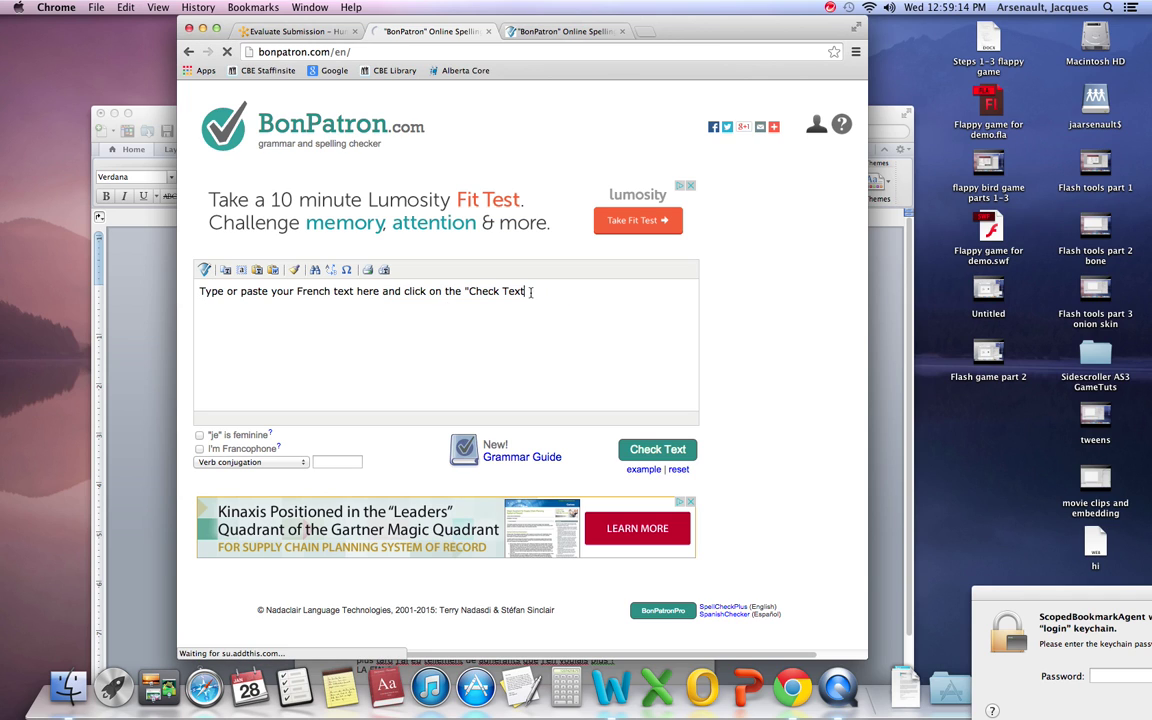
{"action": "left_click_drag", "start_coordinate": [524, 291], "coordinate": [199, 291]}
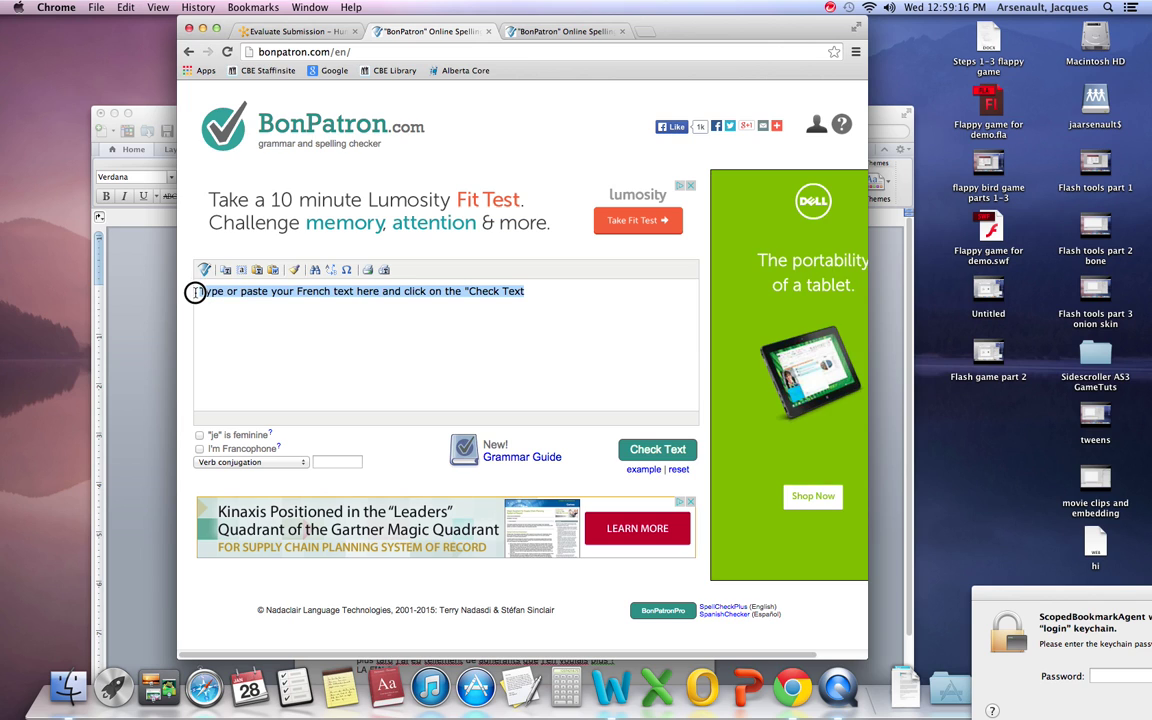
{"action": "key", "text": "BackSpace"}
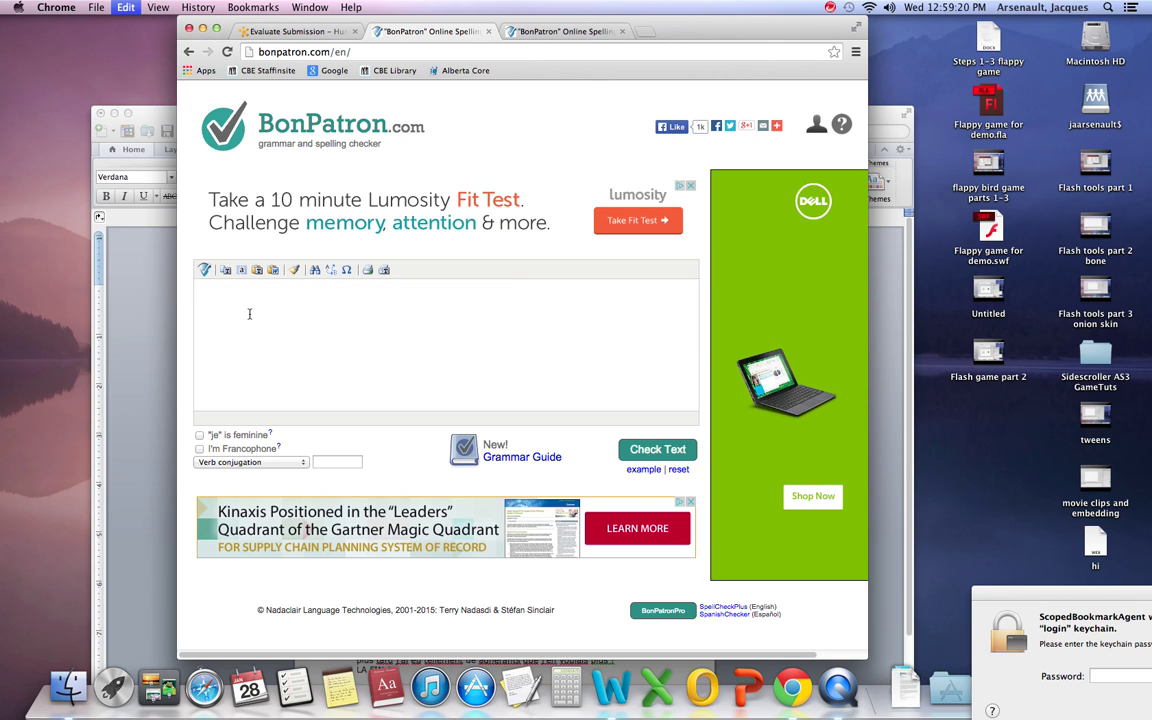
{"action": "key", "text": "super+v"}
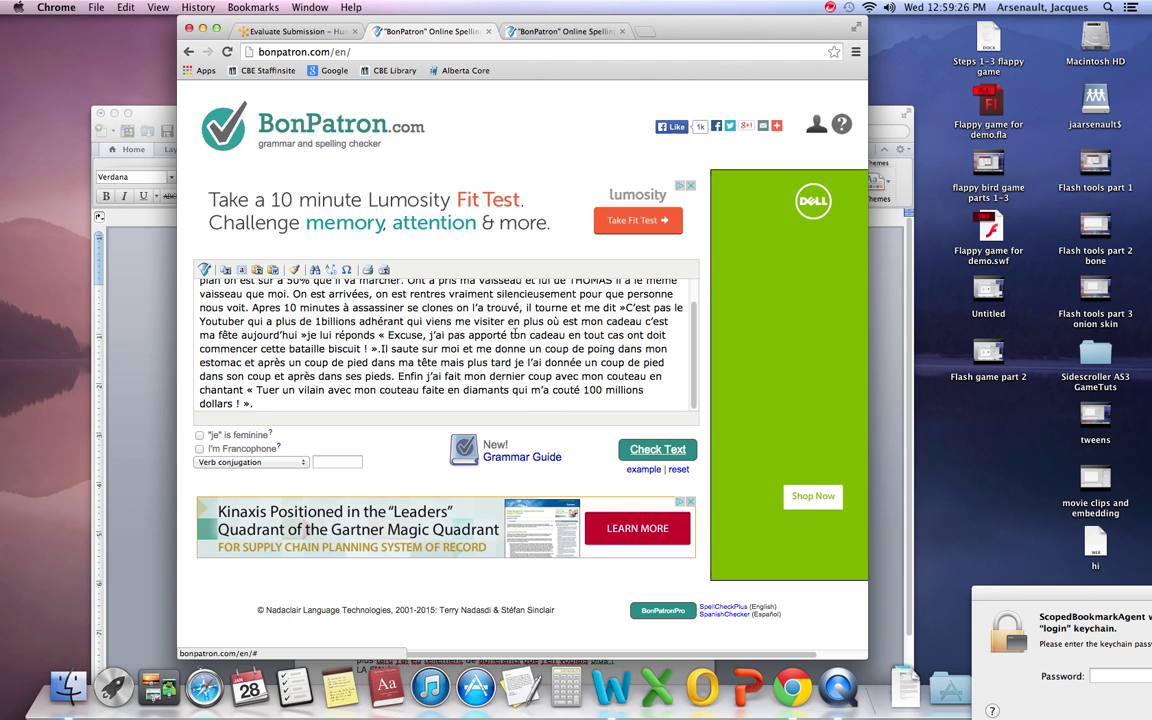
View the checked paragraph (56%, 182 words) and read the highlighted errors' explanations
{"action": "left_click", "coordinate": [565, 33]}
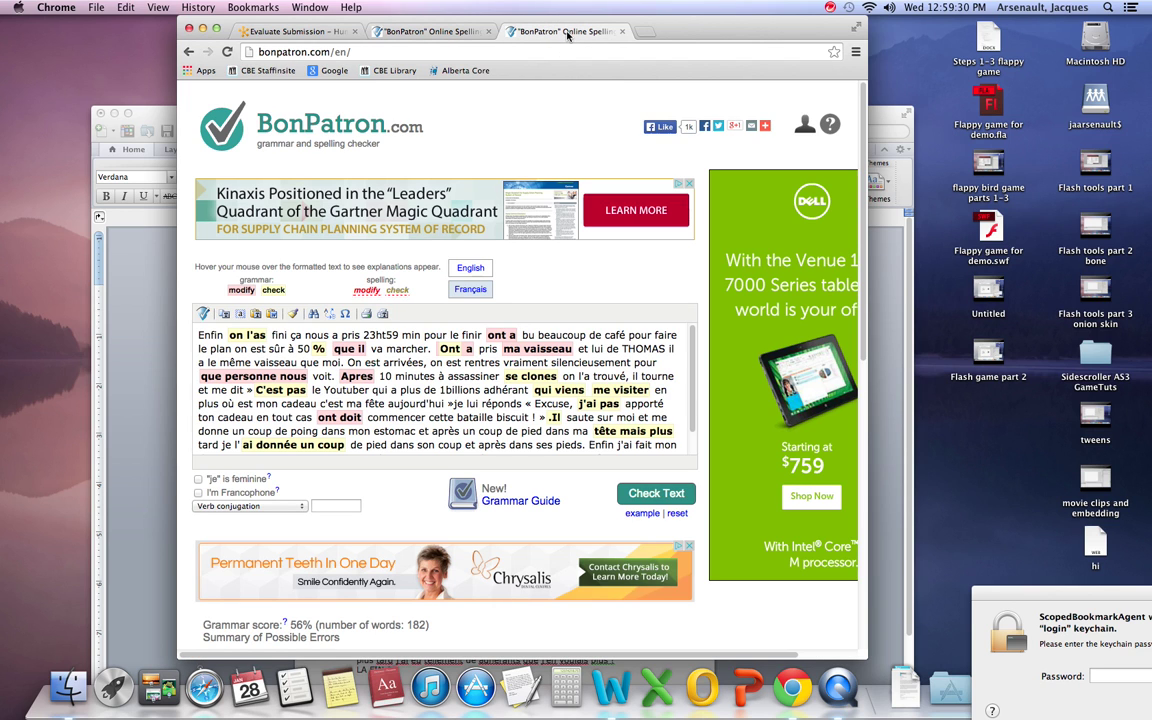
{"action": "mouse_move", "coordinate": [500, 333]}
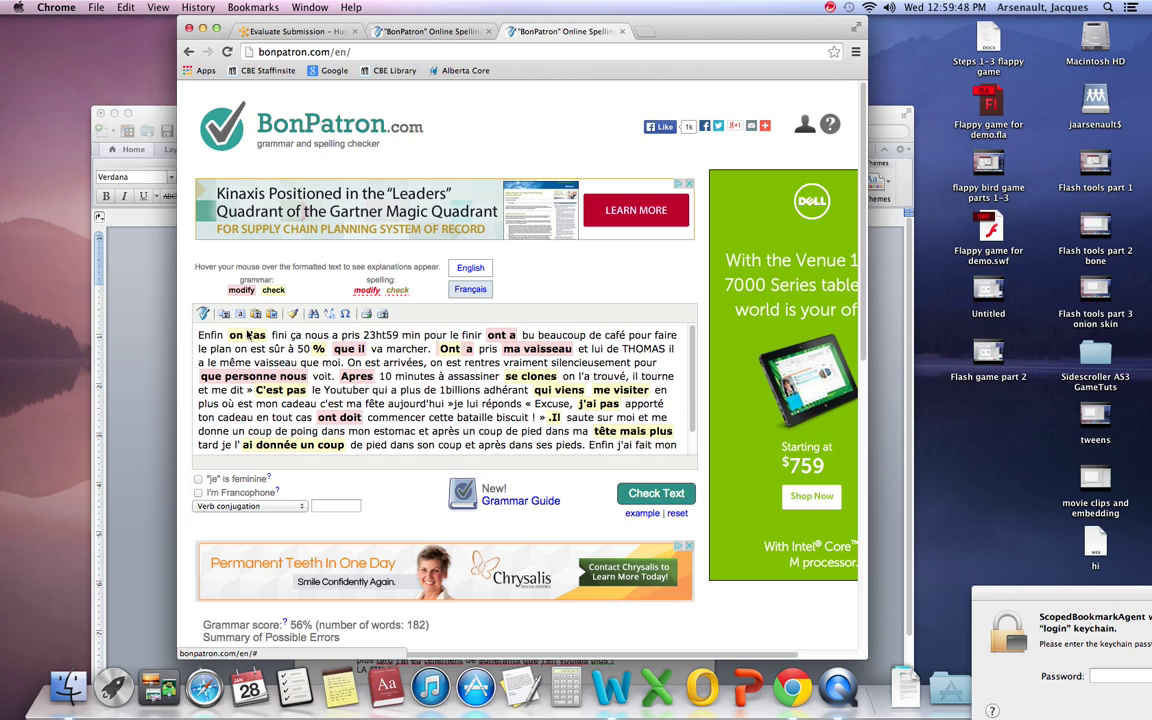
{"action": "mouse_move", "coordinate": [248, 336]}
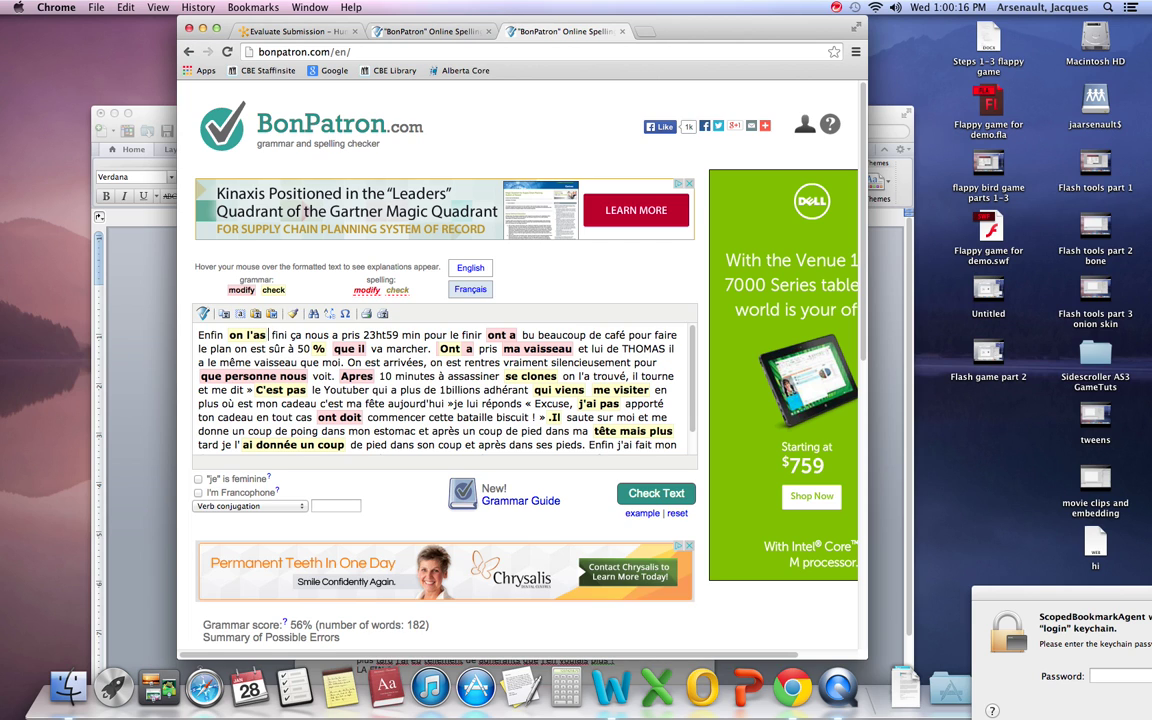
Fix 'on l'as', then change 'que il' to 'qu'il' and 'Ont a' to 'On a'
{"action": "key", "text": "BackSpace"}
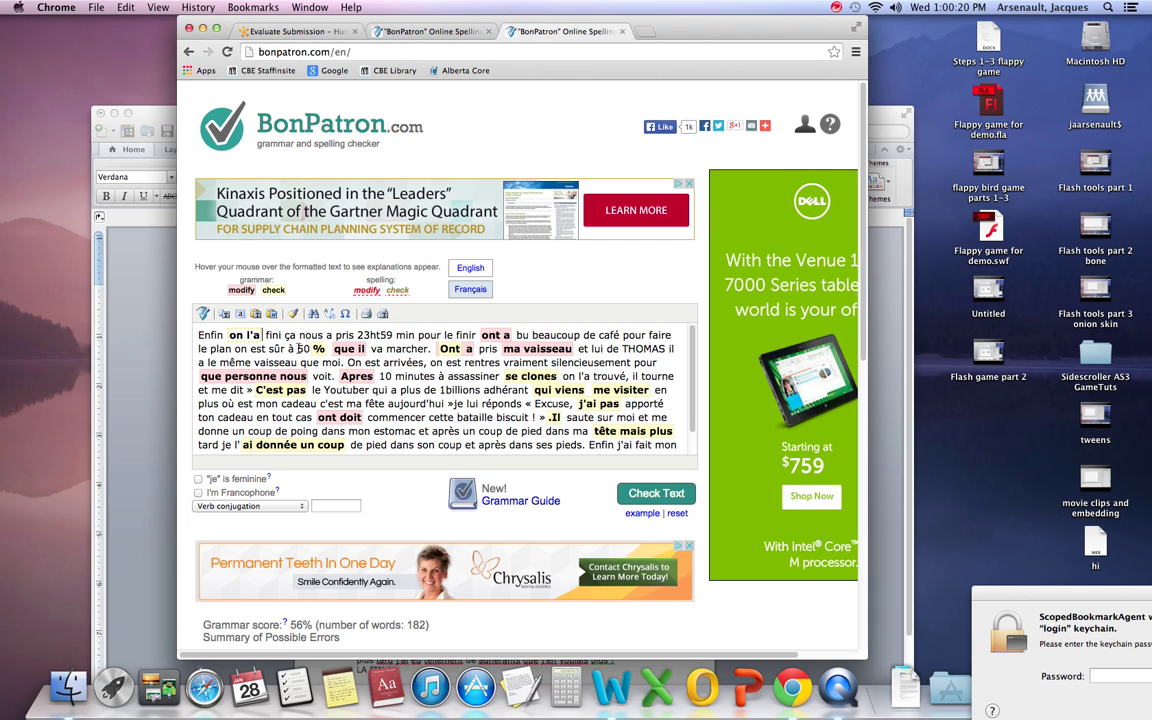
{"action": "mouse_move", "coordinate": [318, 349]}
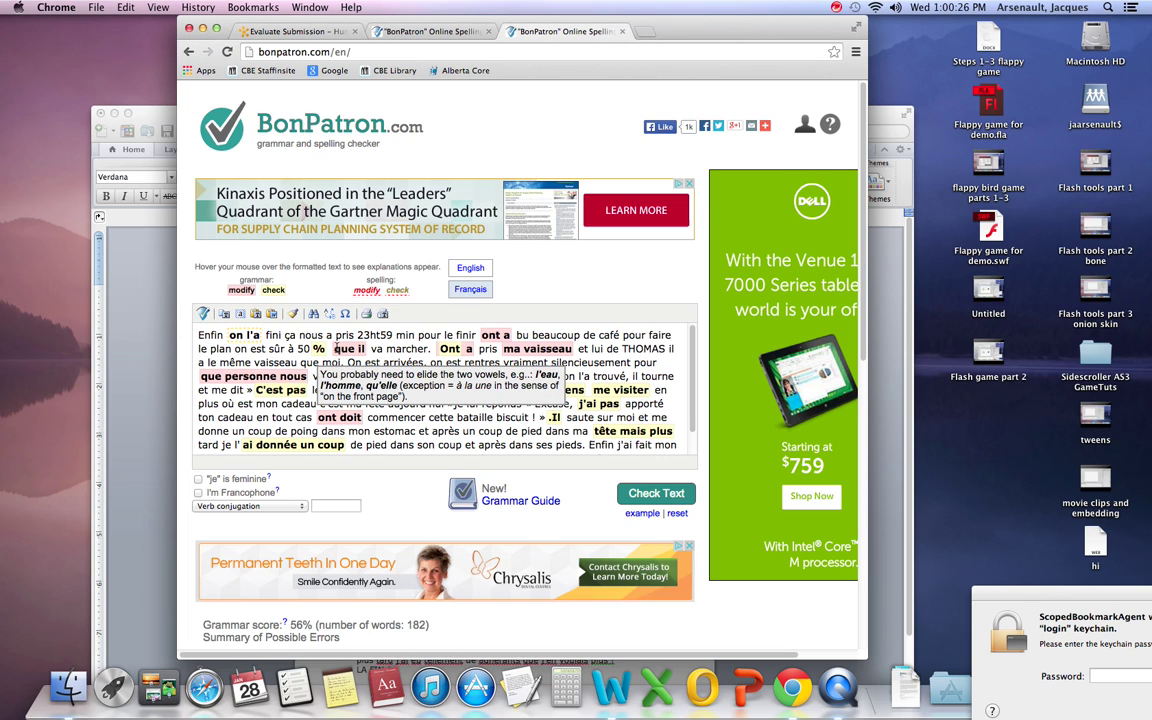
{"action": "left_click", "coordinate": [313, 349]}
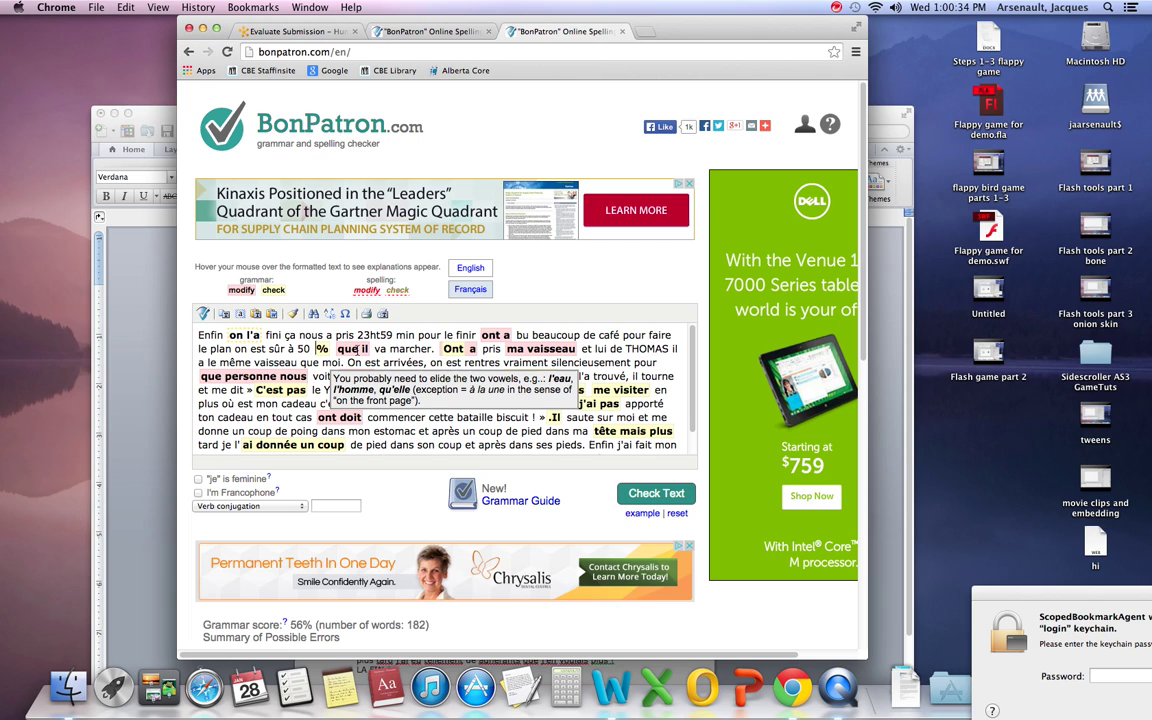
{"action": "left_click", "coordinate": [356, 349]}
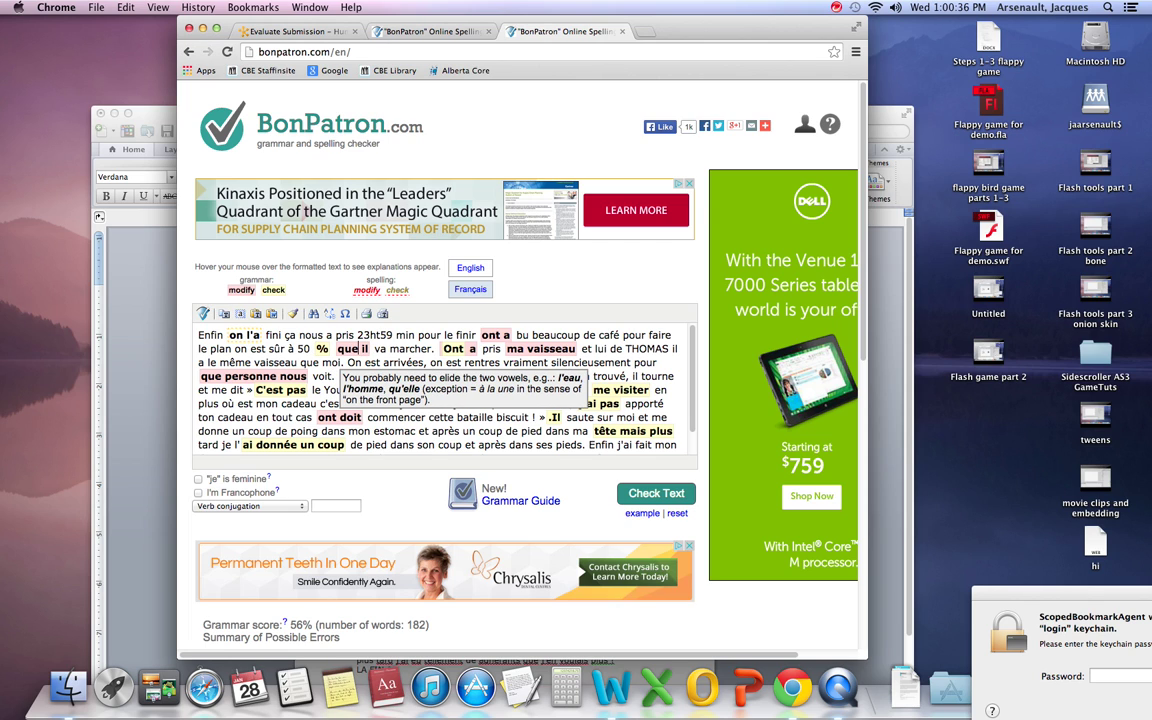
{"action": "key", "text": "BackSpace"}
{"action": "type", "text": "'"}
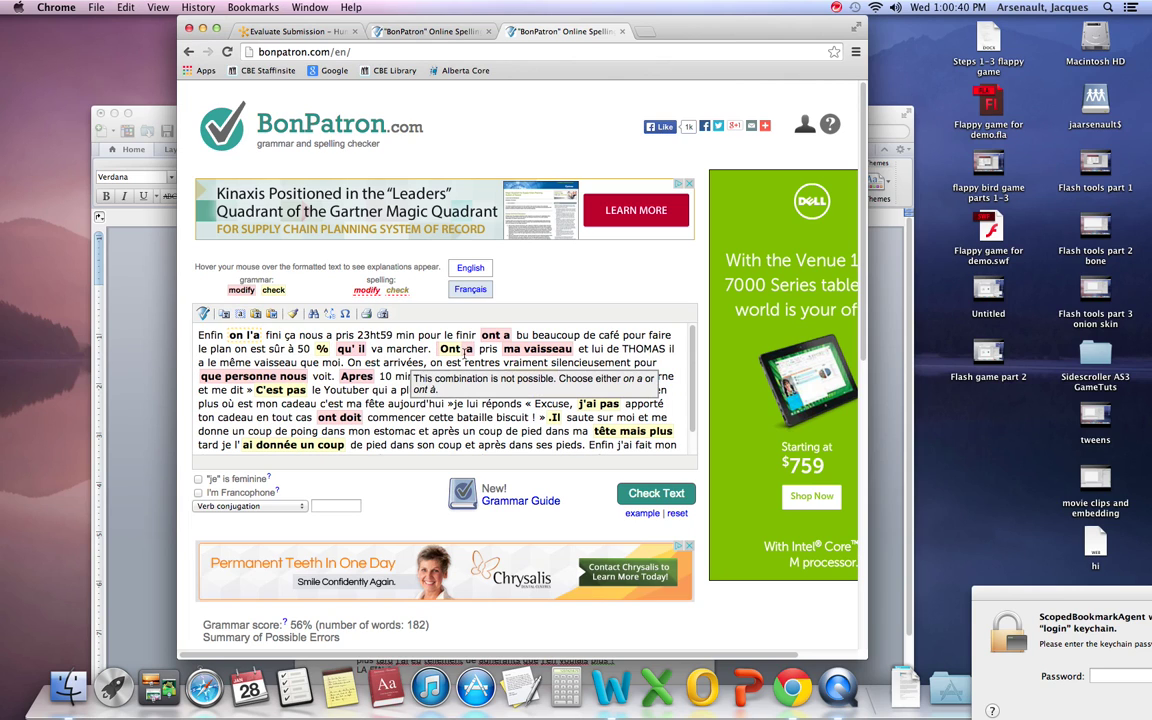
{"action": "mouse_move", "coordinate": [457, 349]}
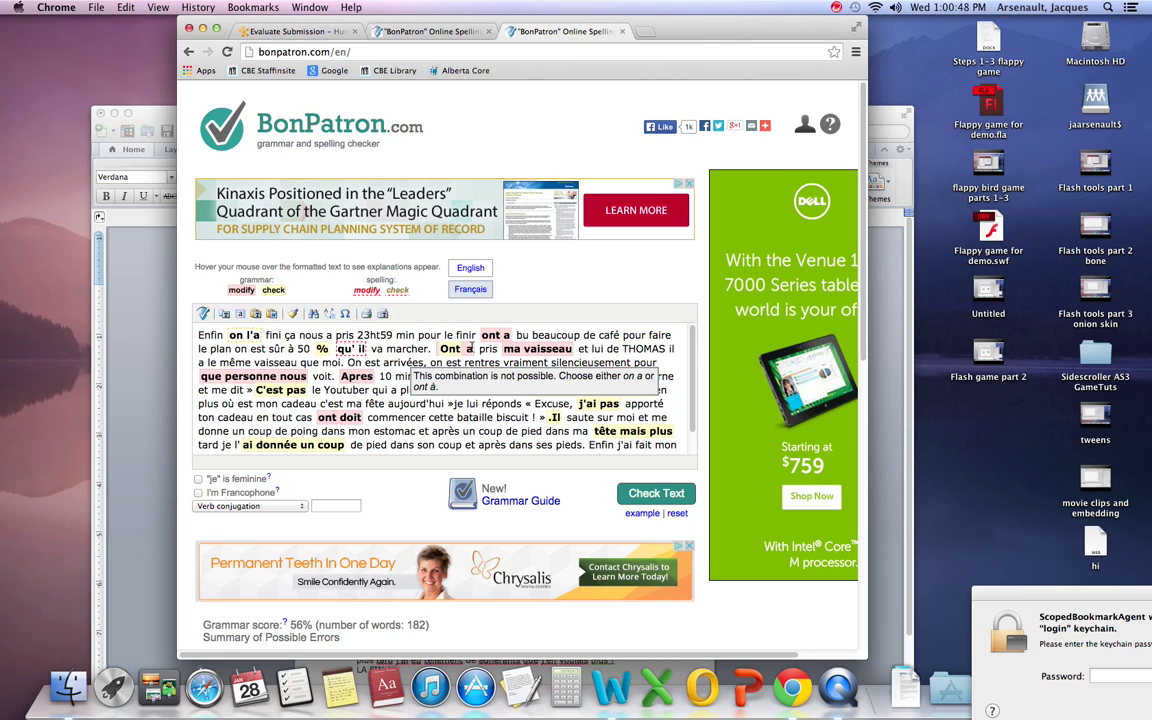
{"action": "key", "text": "BackSpace"}
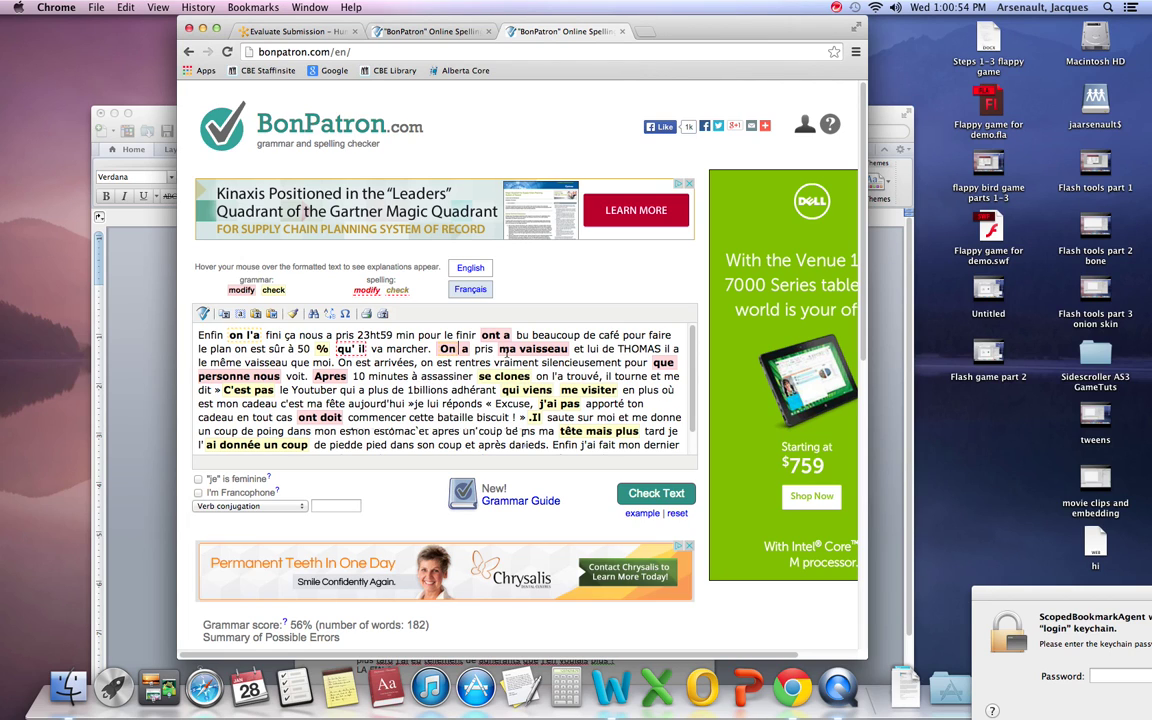
Change 'ma vaisseau' to 'mon vaisseau' and run Check Text again
{"action": "mouse_move", "coordinate": [518, 352]}
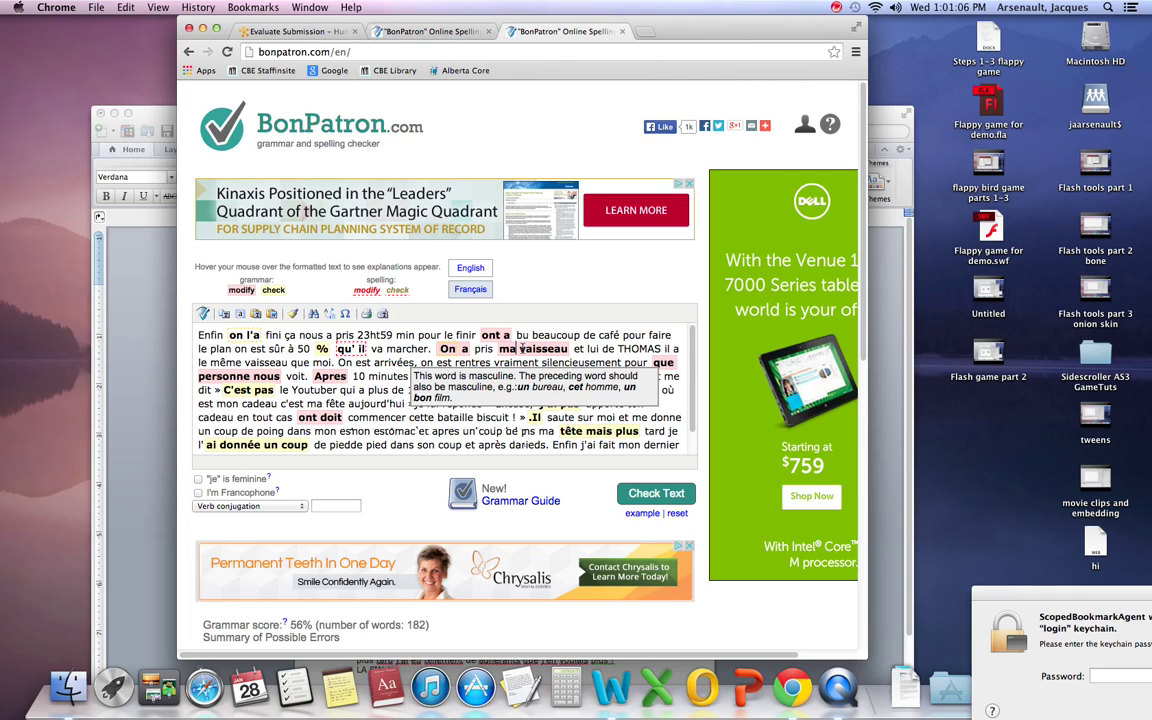
{"action": "left_click", "coordinate": [512, 349]}
{"action": "key", "text": "BackSpace"}
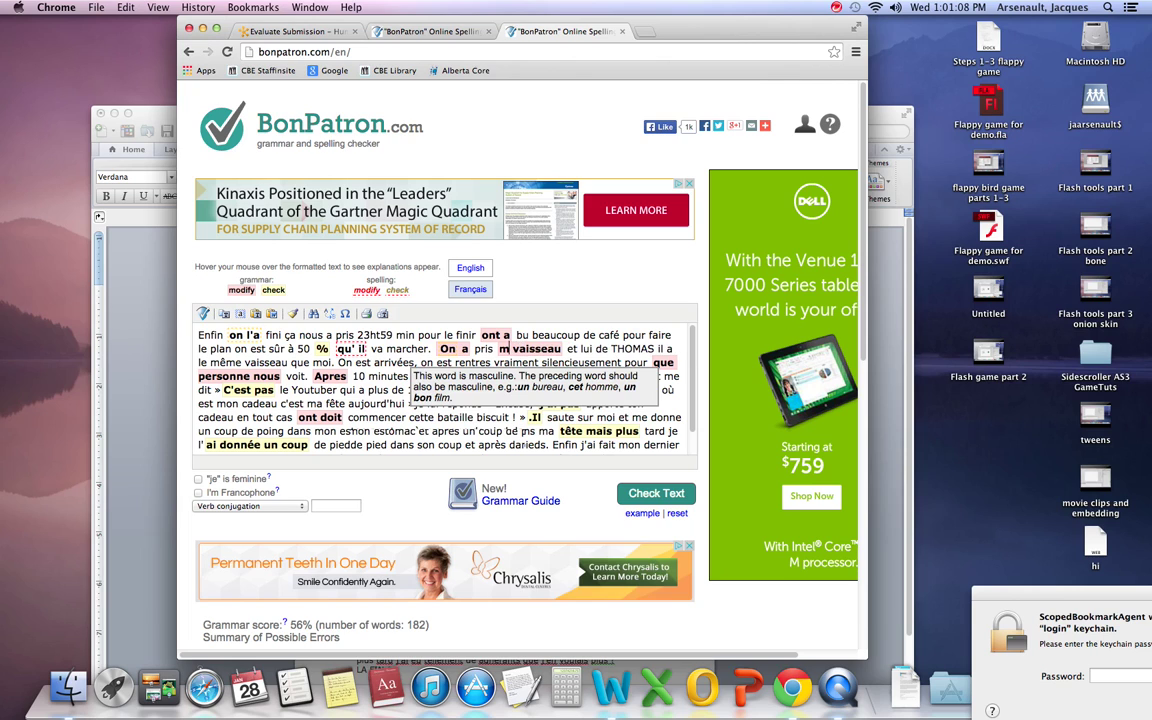
{"action": "type", "text": "om"}
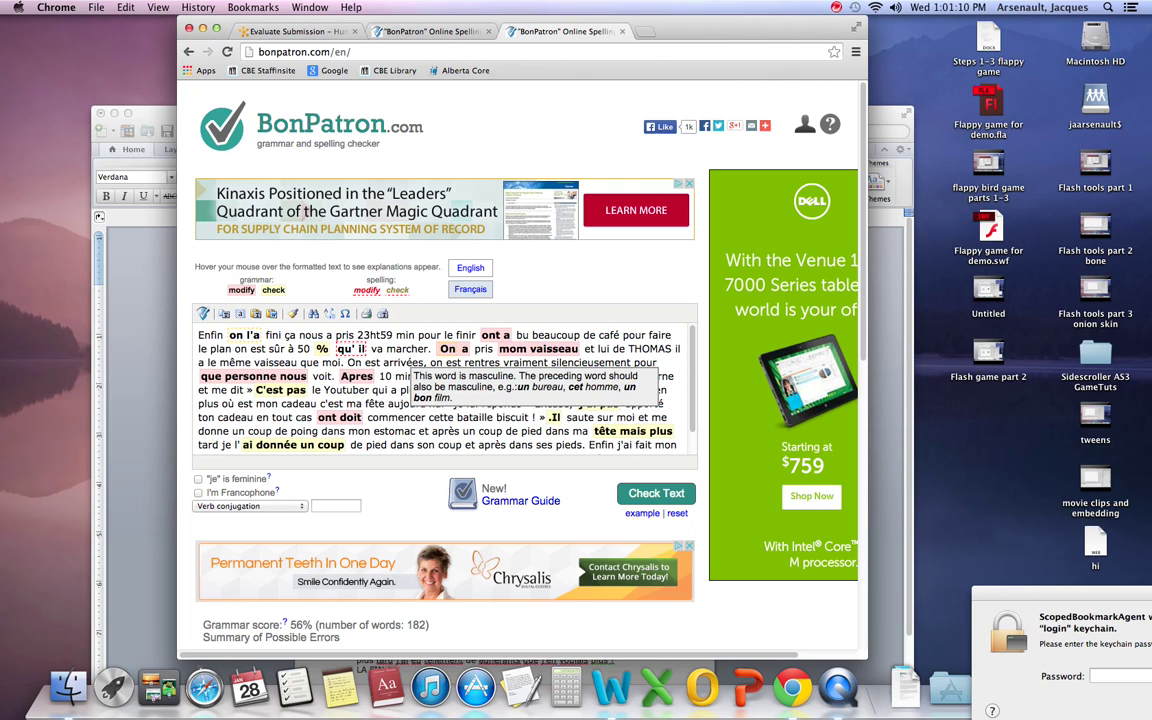
{"action": "key", "text": "BackSpace"}
{"action": "type", "text": "n"}
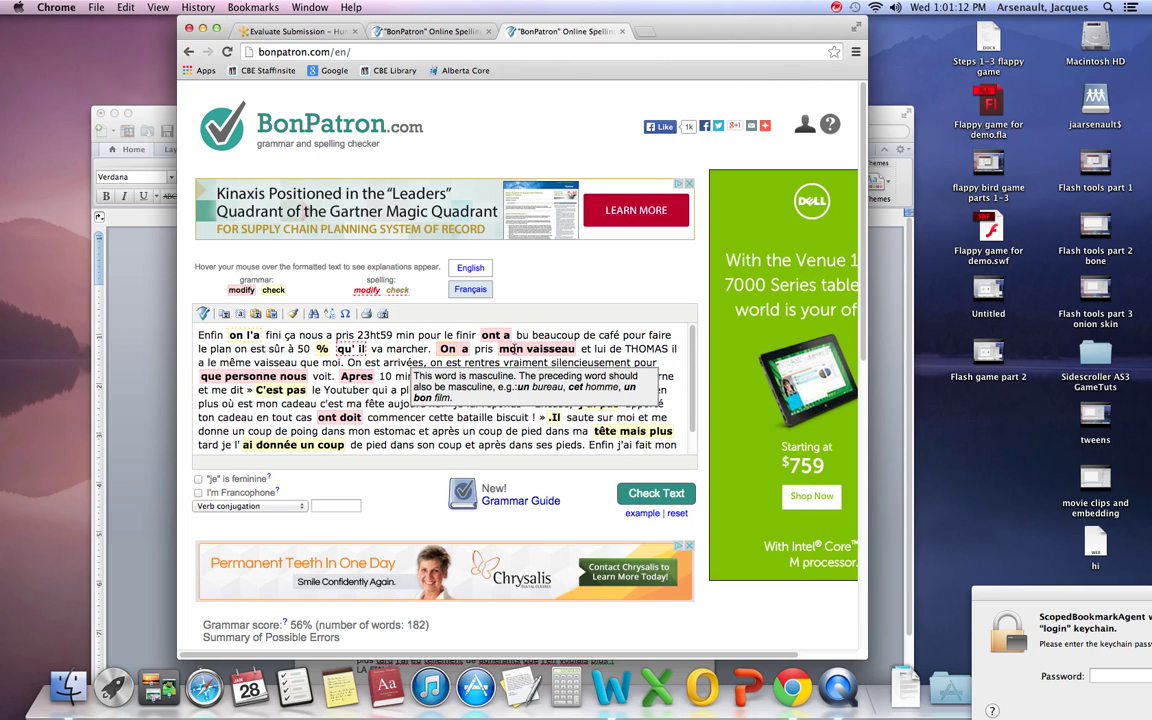
{"action": "left_click", "coordinate": [643, 494]}
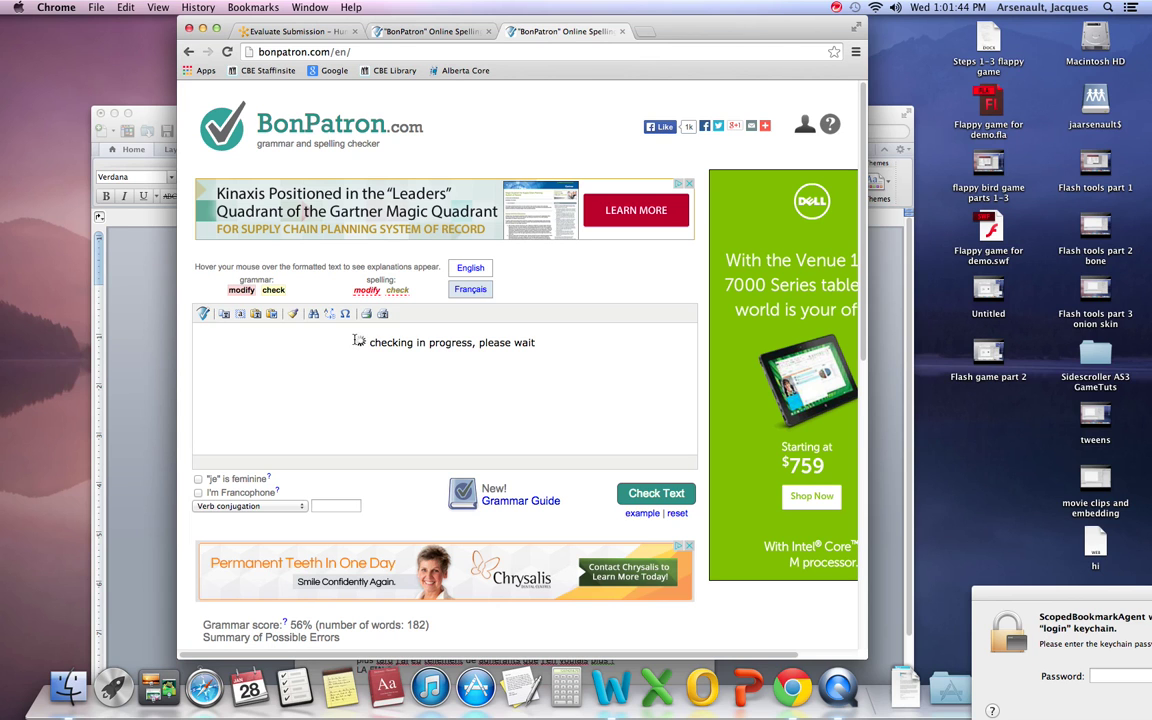
Drag the Chrome window to the right to uncover the Word document
{"action": "left_click_drag", "start_coordinate": [623, 30], "coordinate": [950, 84]}
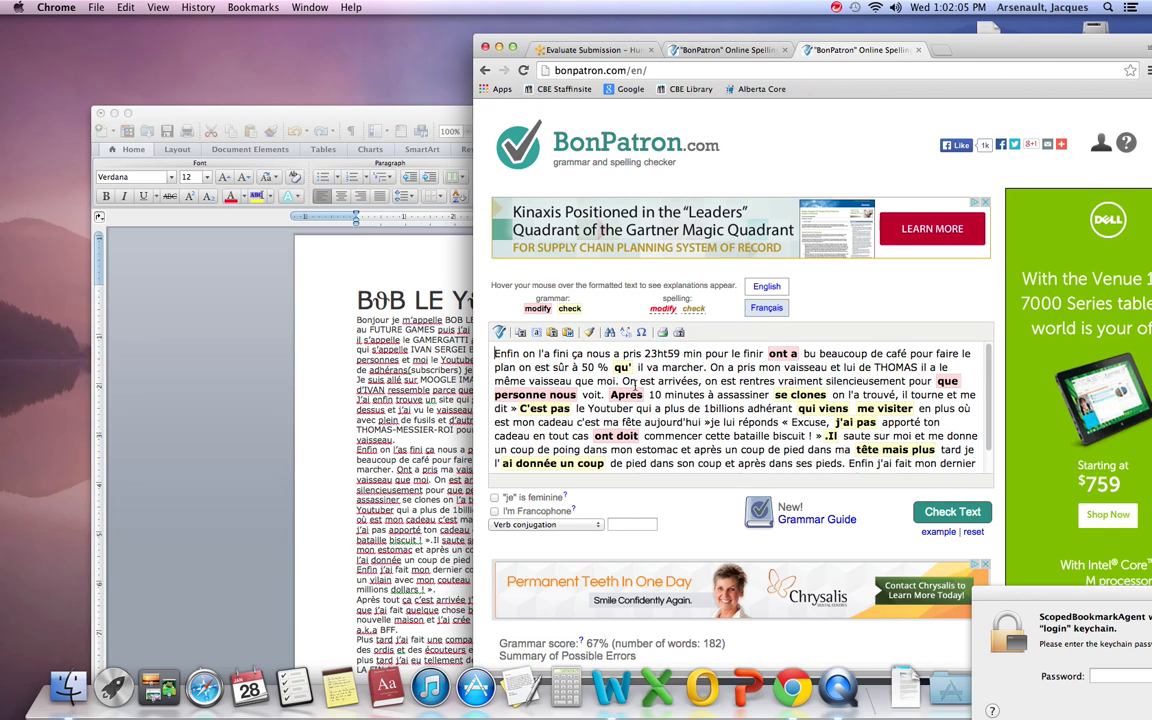
Remove the space in 'qu' il', change 'ont a' to 'on a', then bring Word forward
{"action": "mouse_move", "coordinate": [627, 367]}
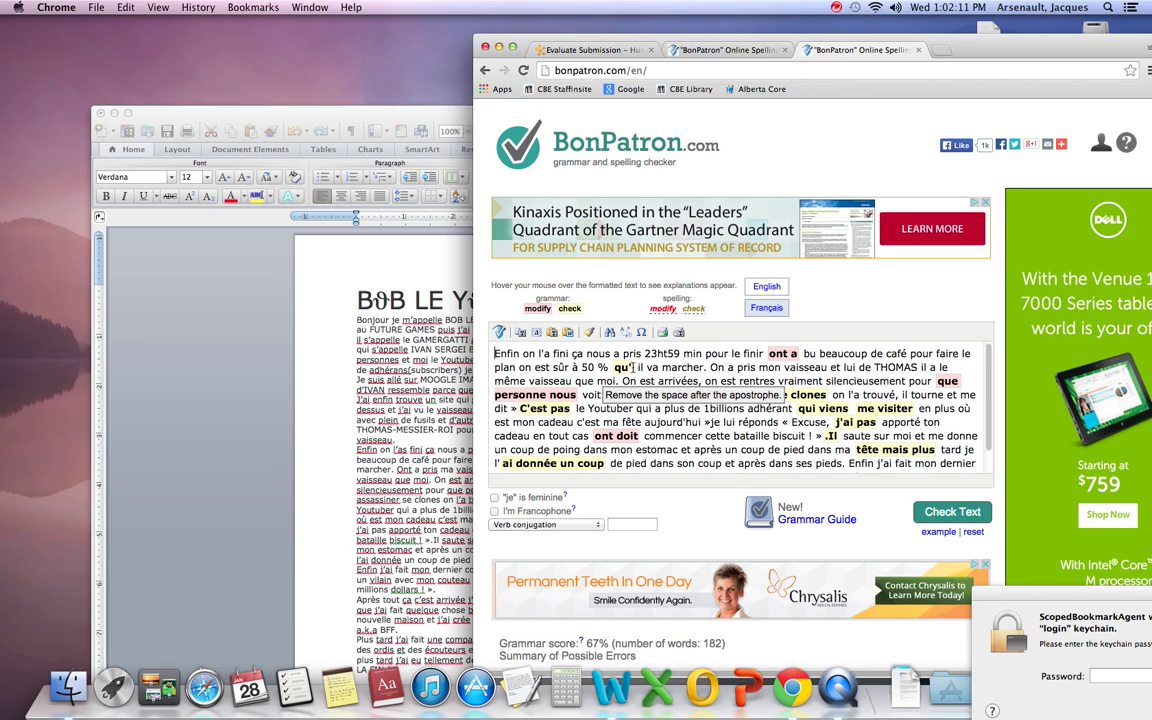
{"action": "left_click", "coordinate": [633, 367]}
{"action": "key", "text": "BackSpace"}
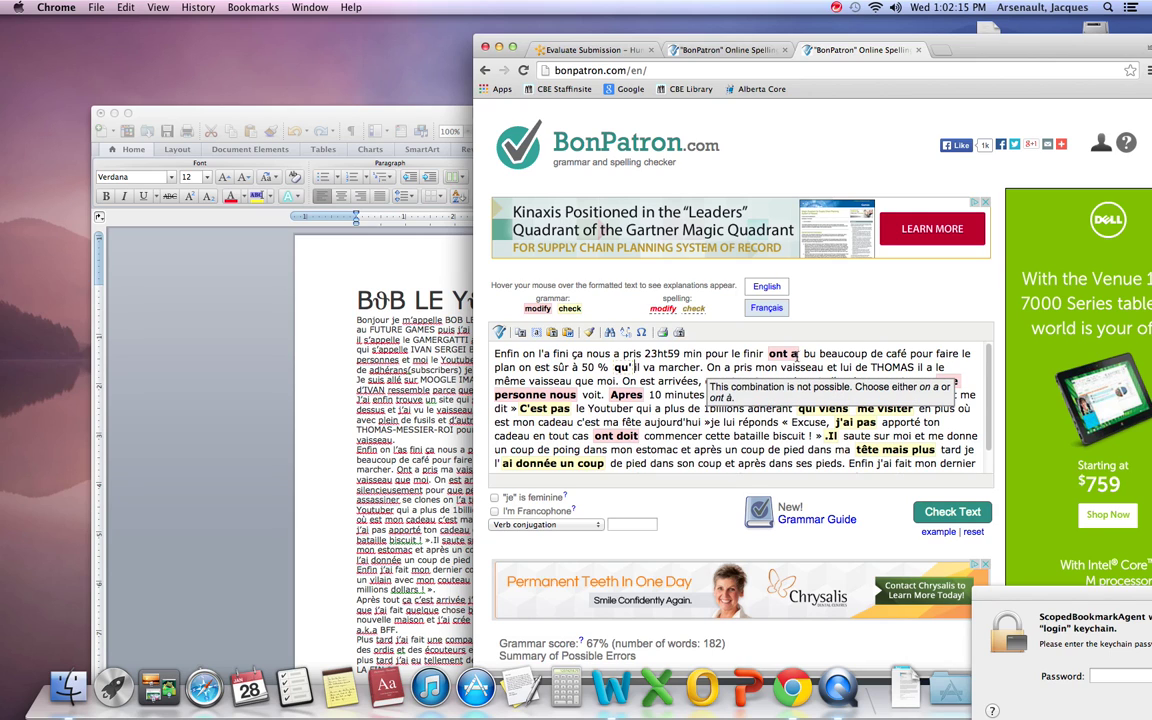
{"action": "mouse_move", "coordinate": [795, 354]}
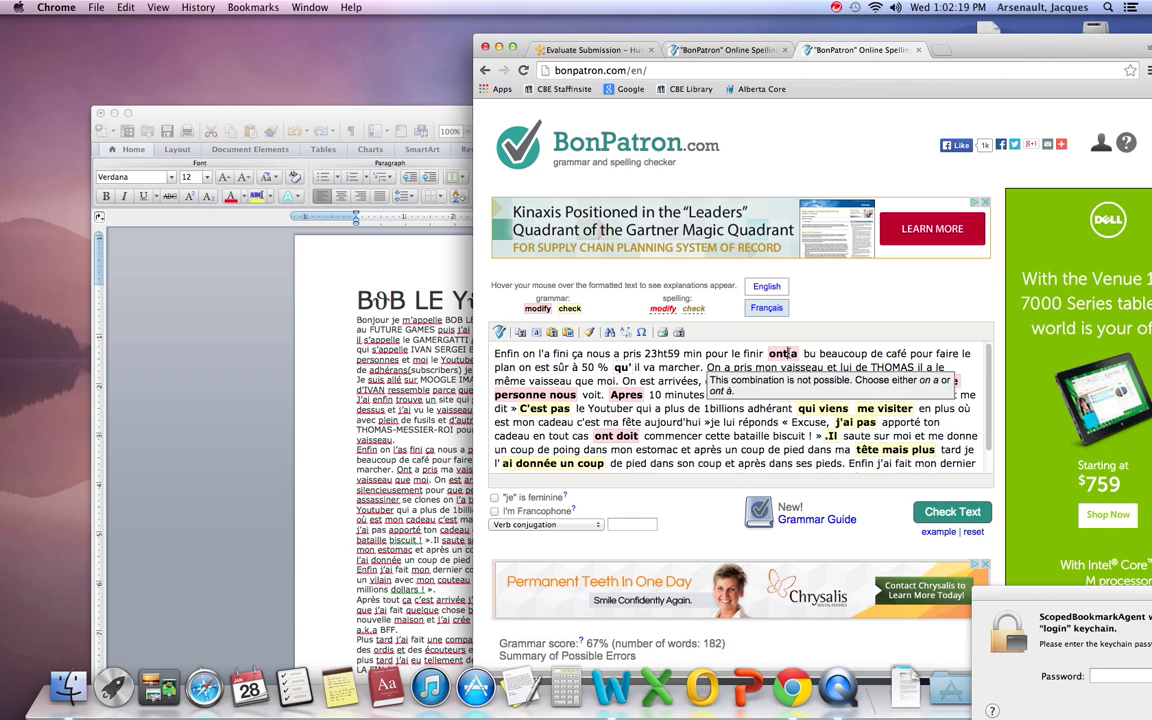
{"action": "key", "text": "BackSpace"}
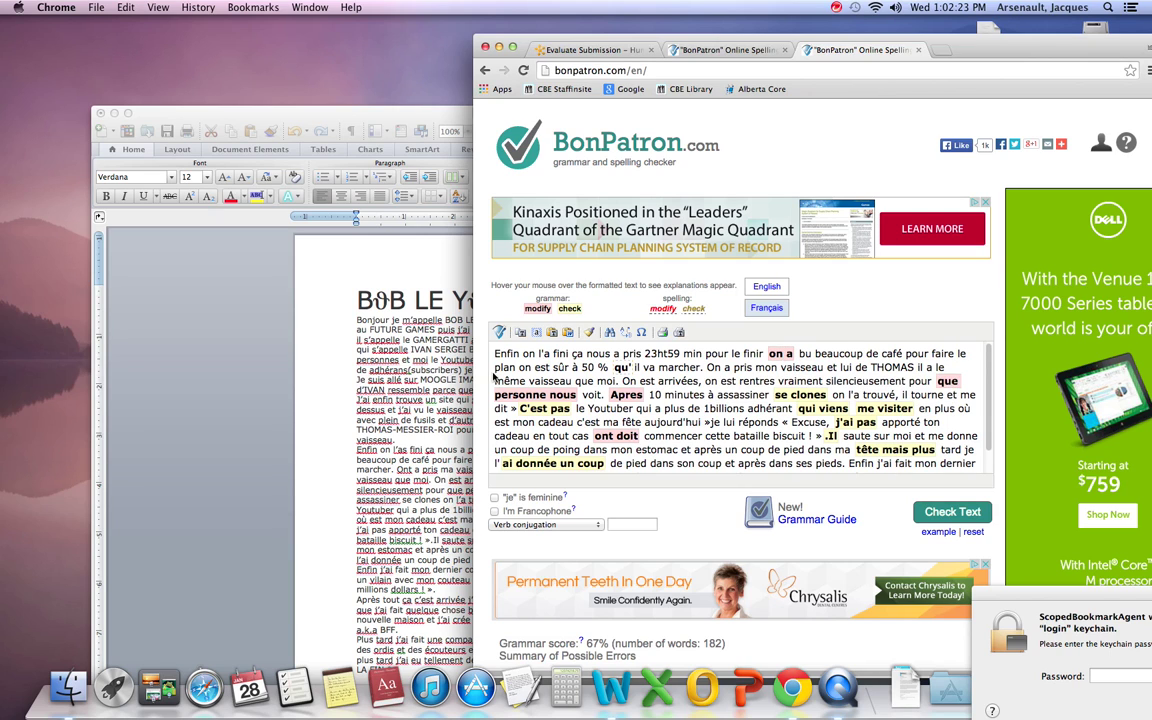
{"action": "left_click", "coordinate": [370, 365]}
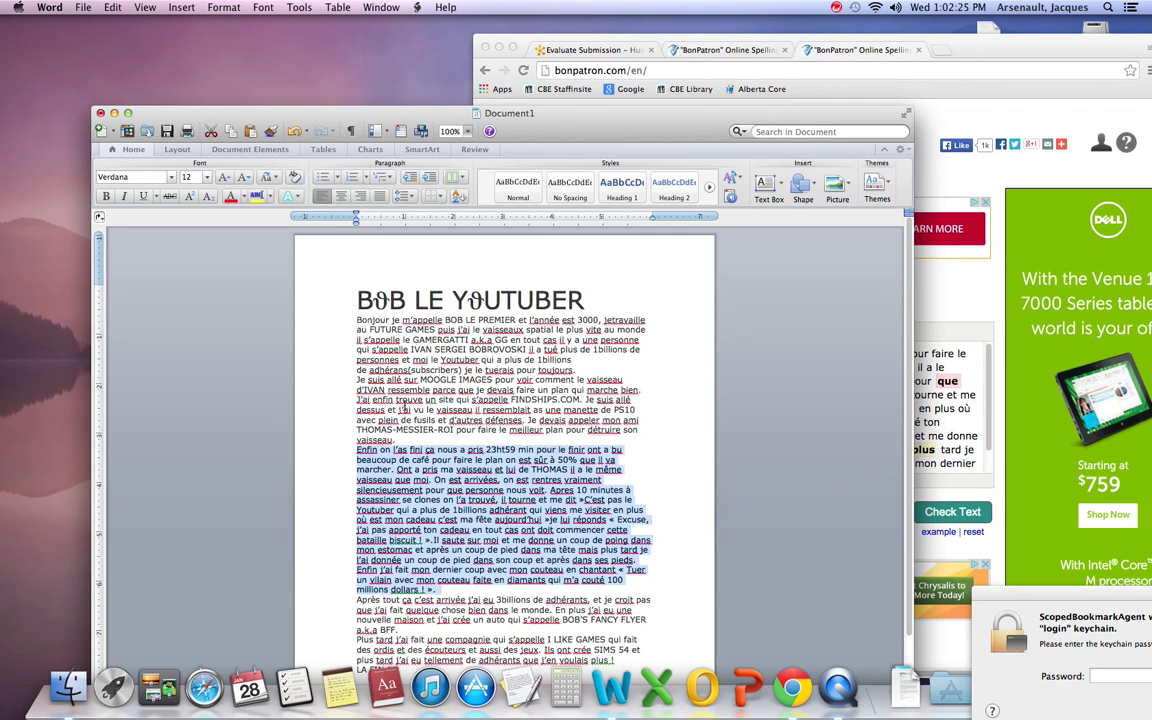